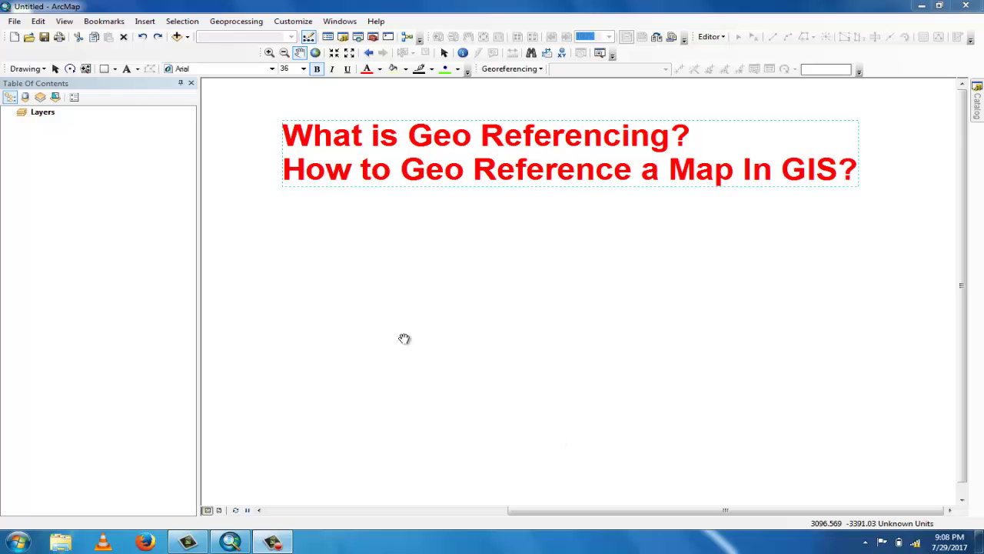
Delete the map title text and add Map.jpg from the Maps folder
right_click(425, 173)
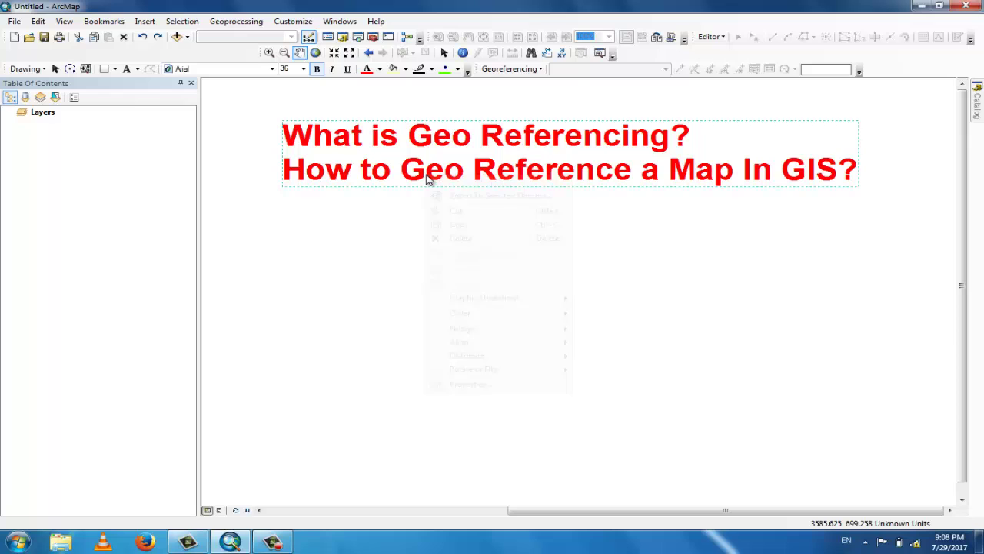
click(475, 238)
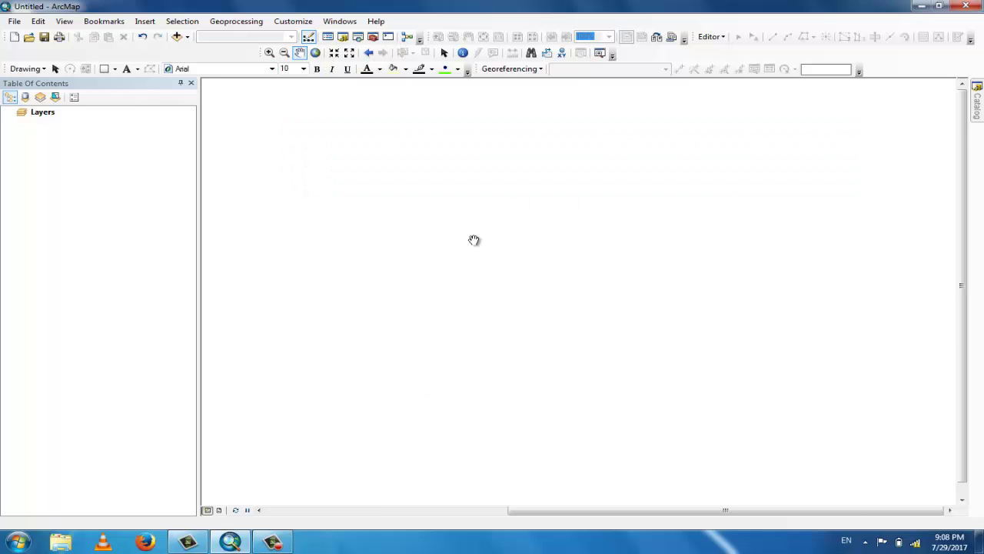
click(187, 37)
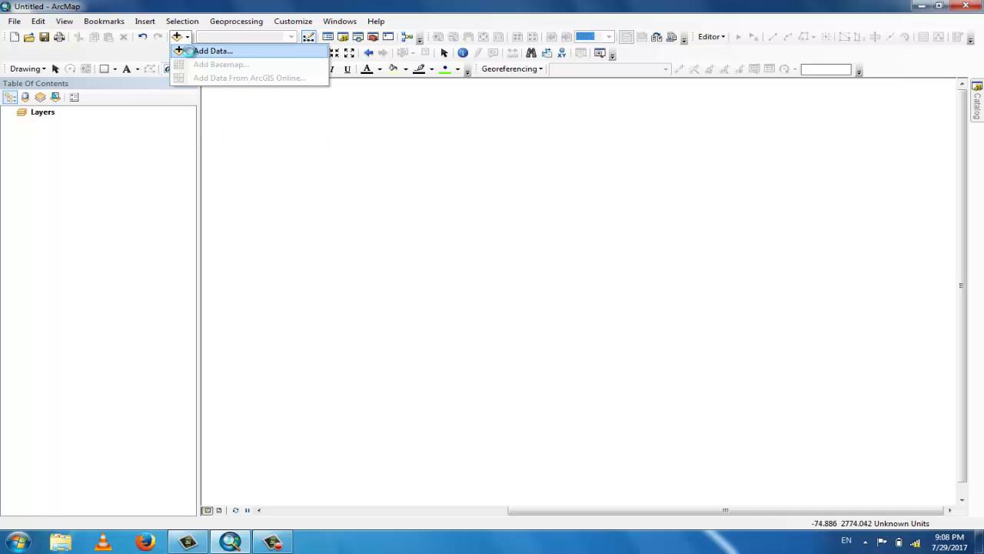
click(201, 51)
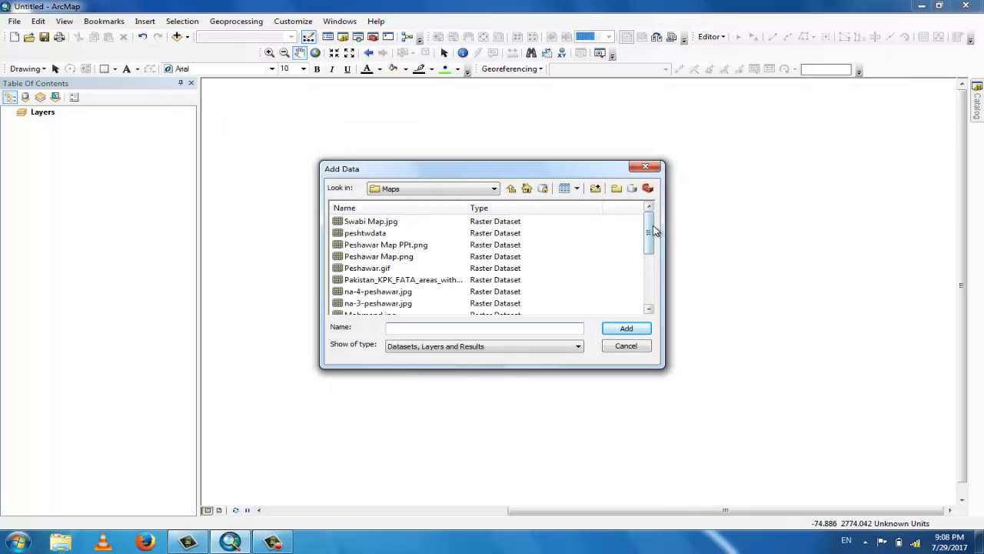
drag(651, 229, 649, 262)
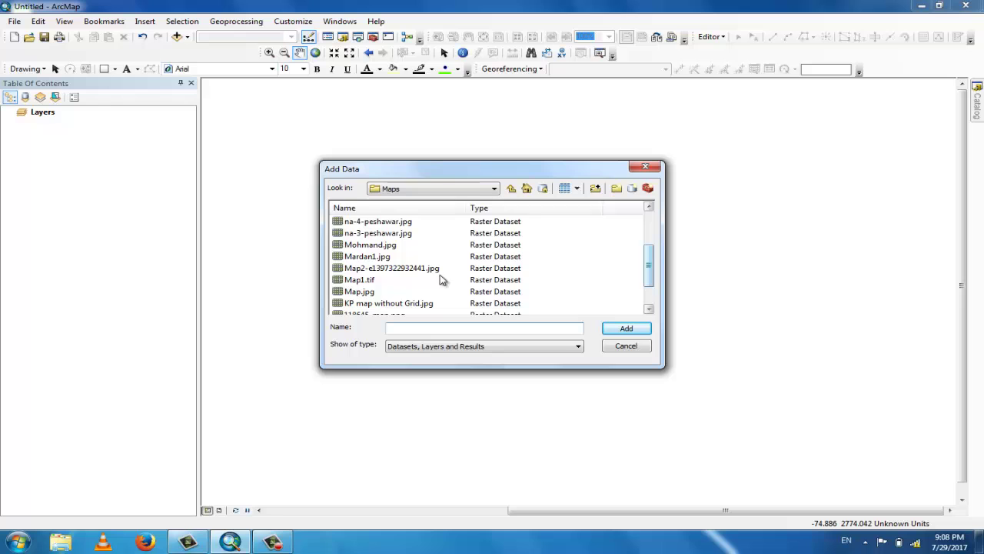
click(365, 293)
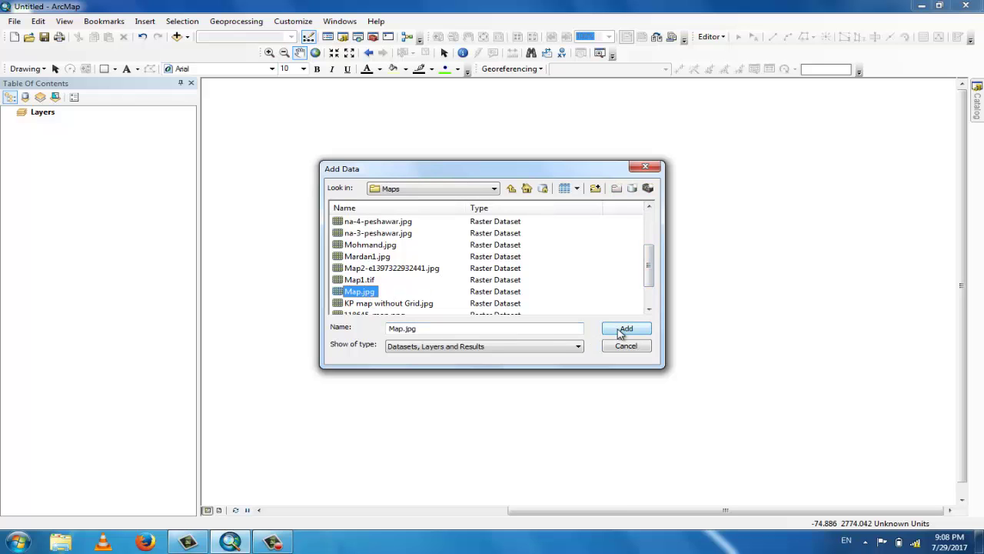
click(627, 329)
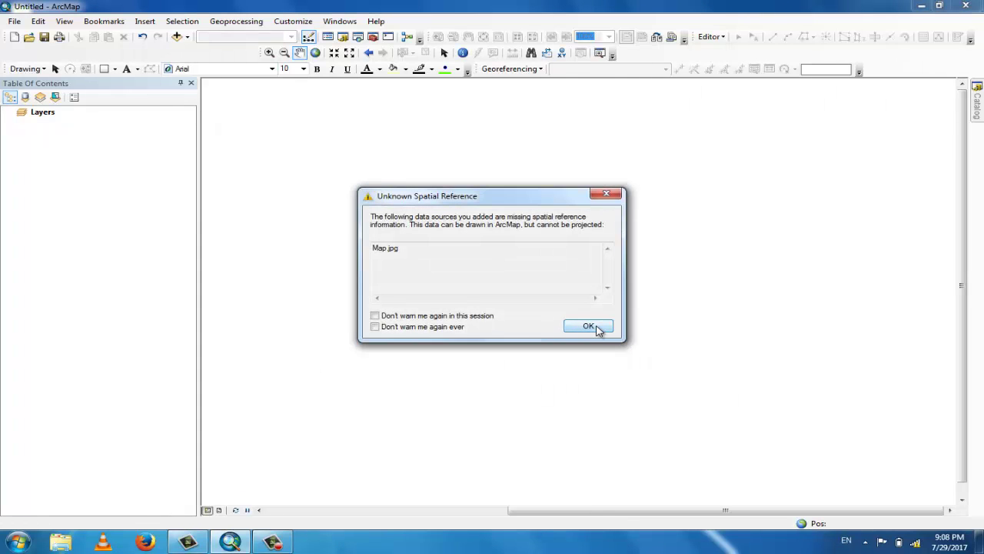
Dismiss the unknown spatial reference warning so Map.jpg draws as an RGB layer
click(590, 327)
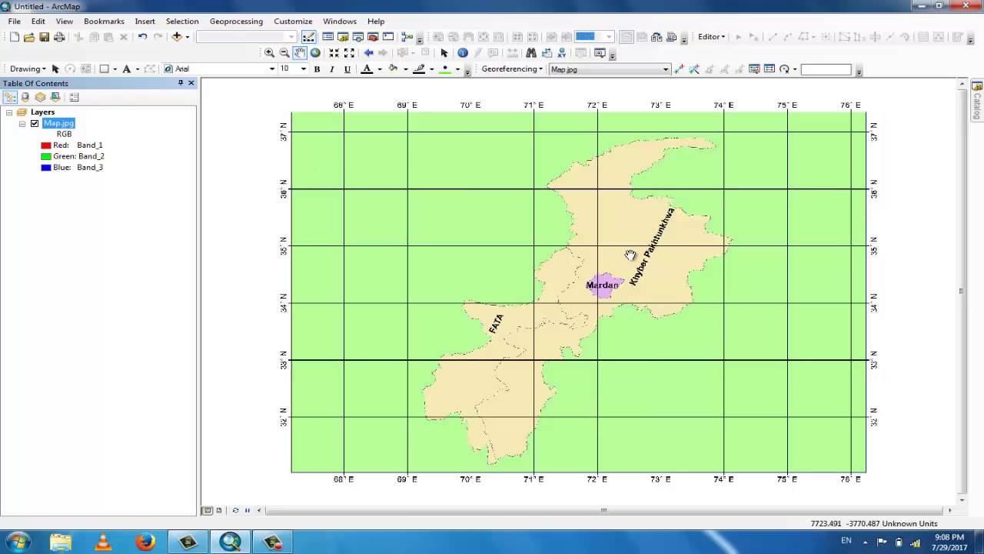
right_click(695, 57)
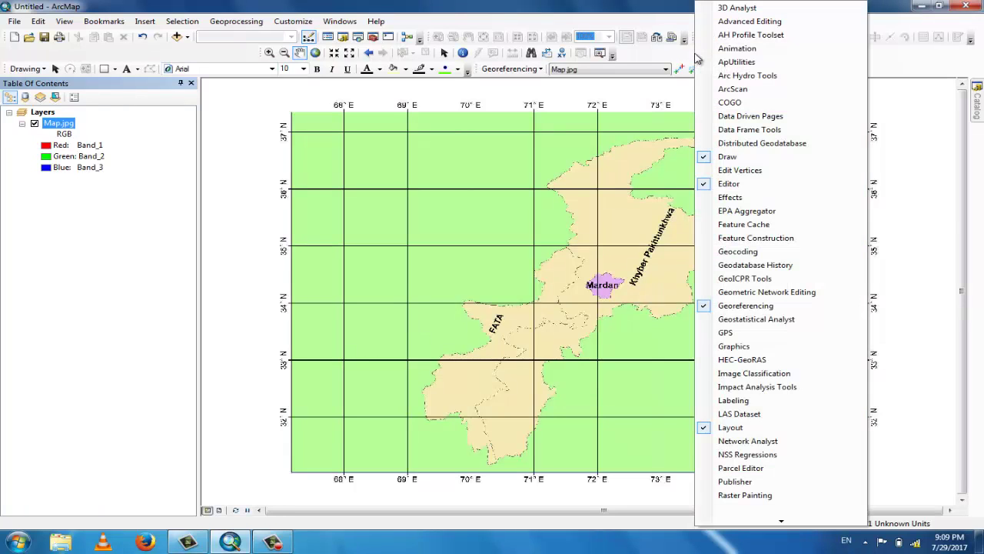
click(726, 307)
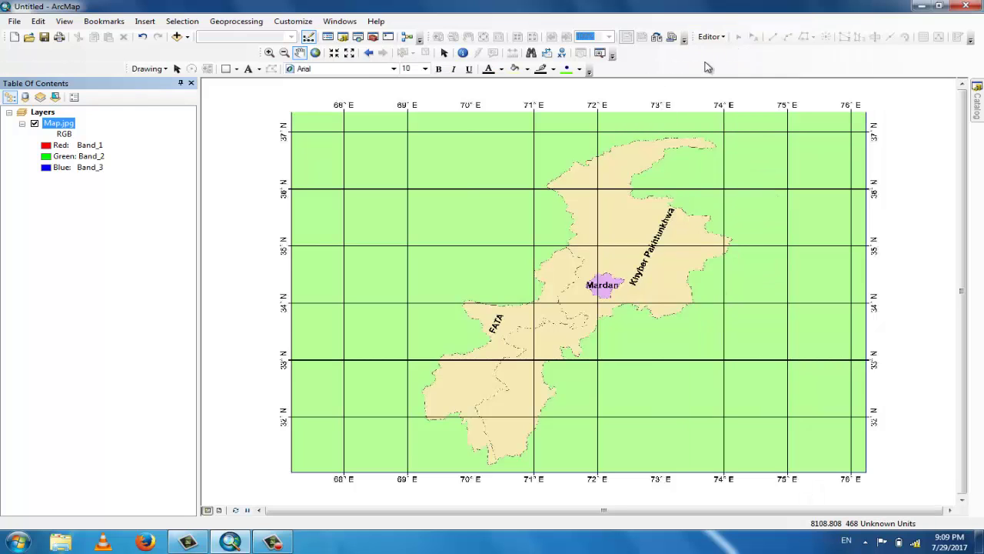
right_click(674, 66)
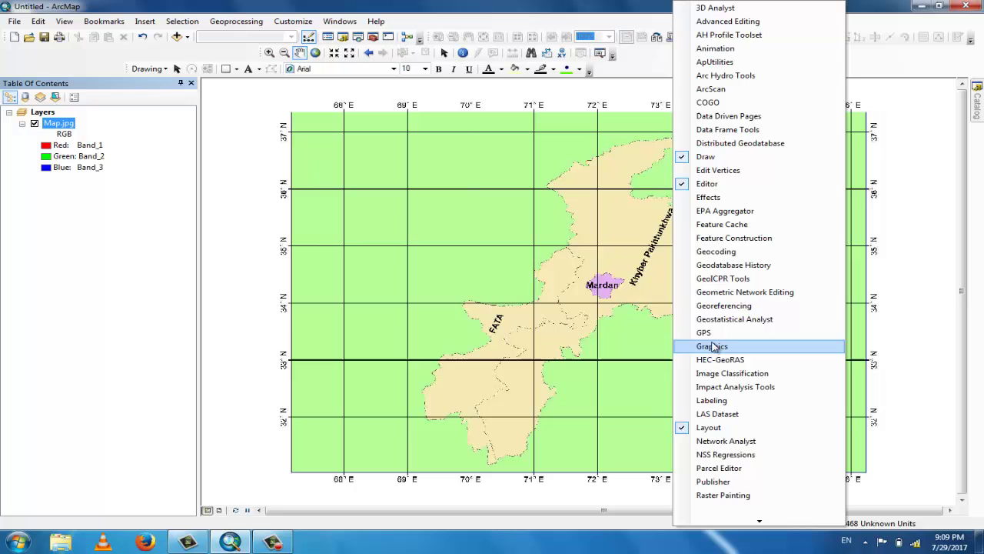
click(709, 307)
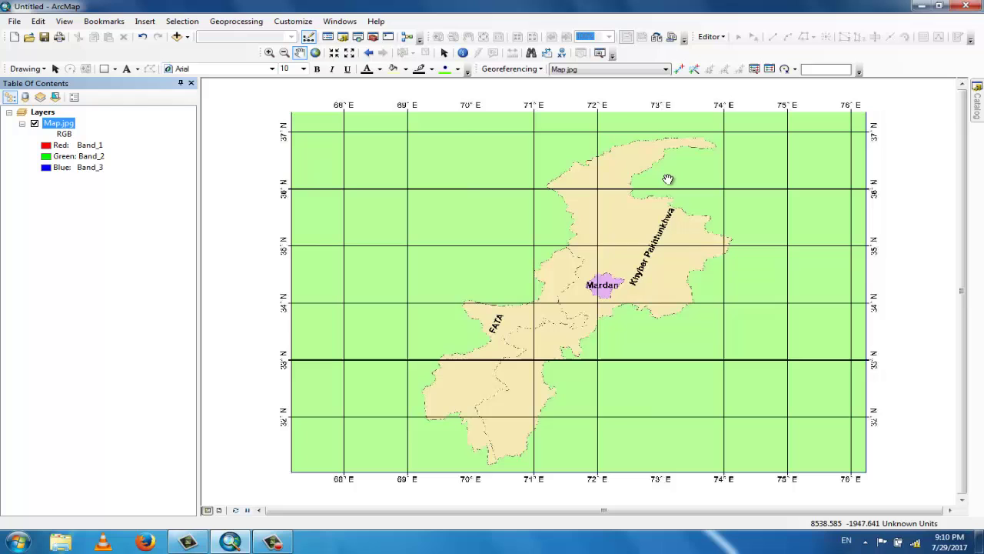
Zoom in closely on the 74° E, 36° N grid crossing of the scanned map
click(269, 53)
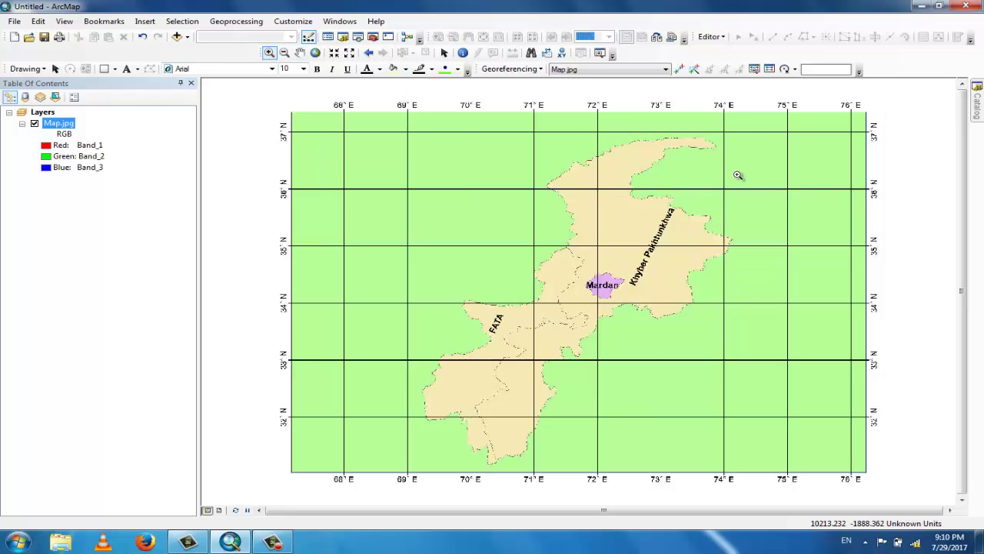
drag(738, 175, 713, 201)
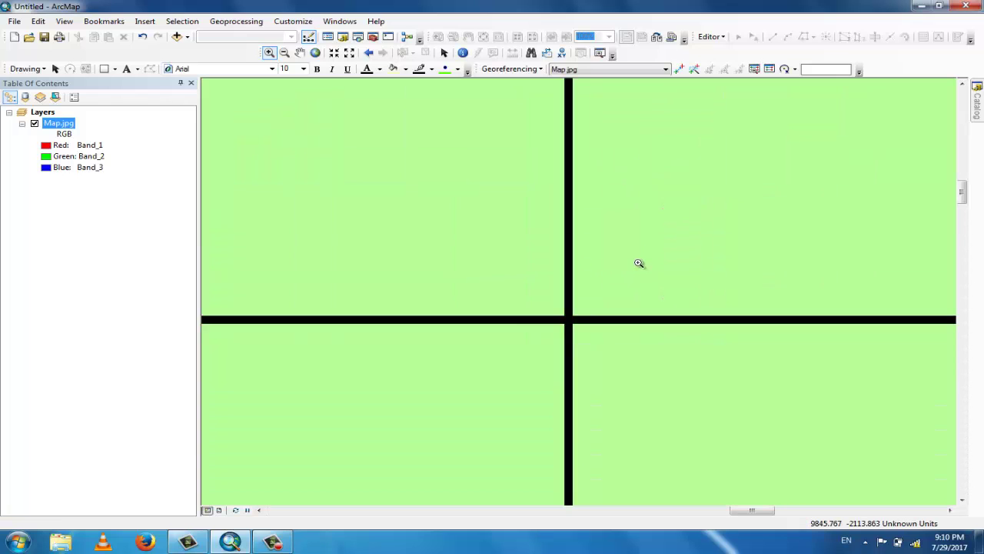
drag(625, 274, 536, 346)
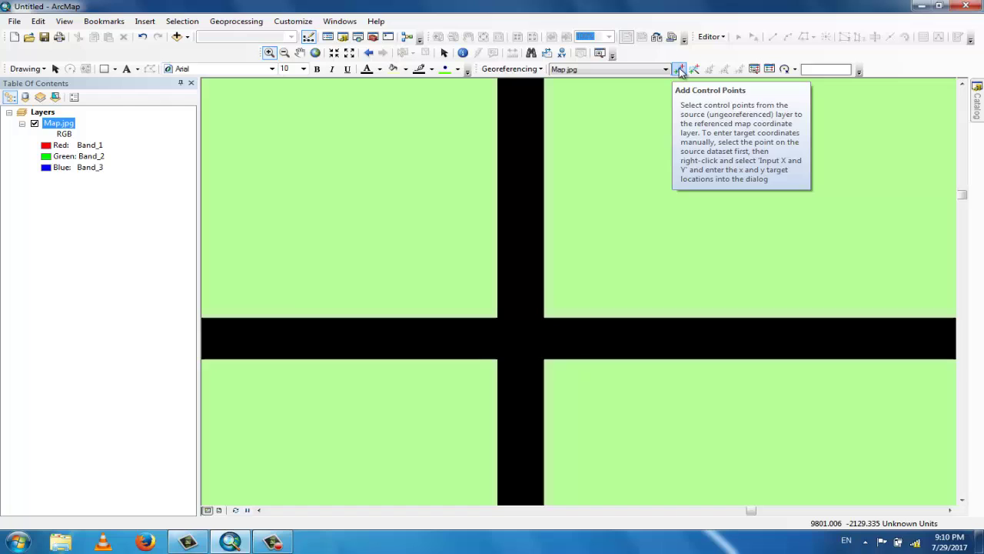
Place control point 1 on the grid crossing with target coordinates X 74, Y 36
click(680, 71)
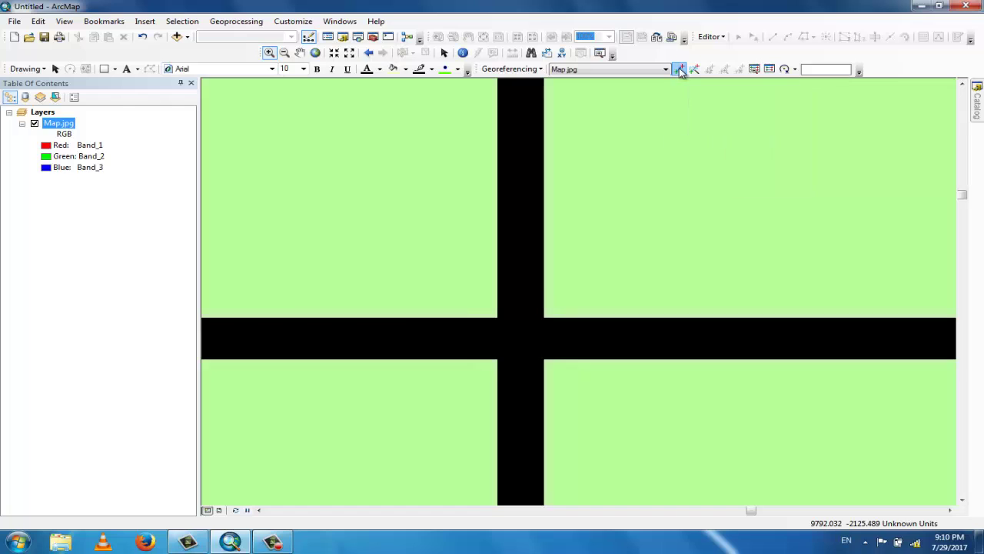
click(519, 336)
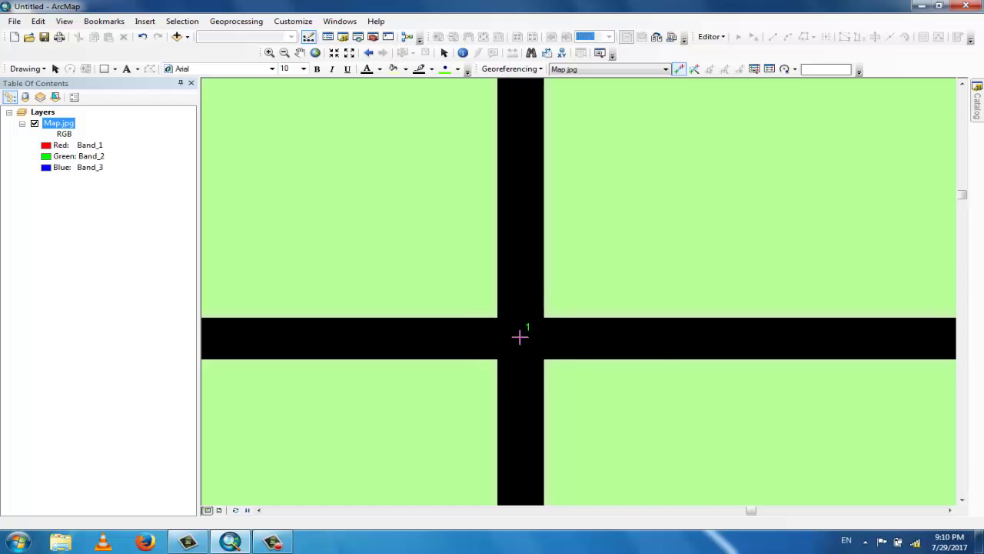
right_click(520, 335)
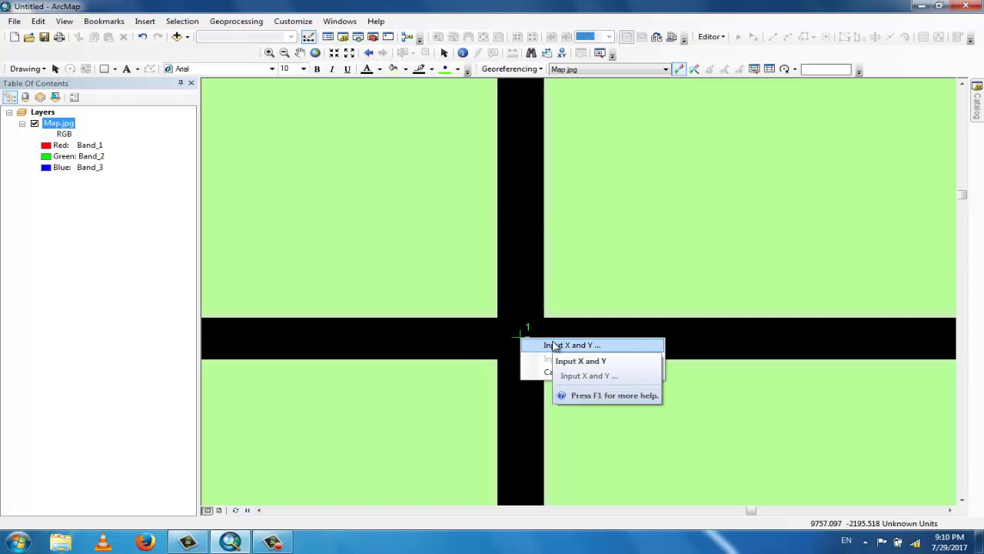
click(554, 345)
text(76)
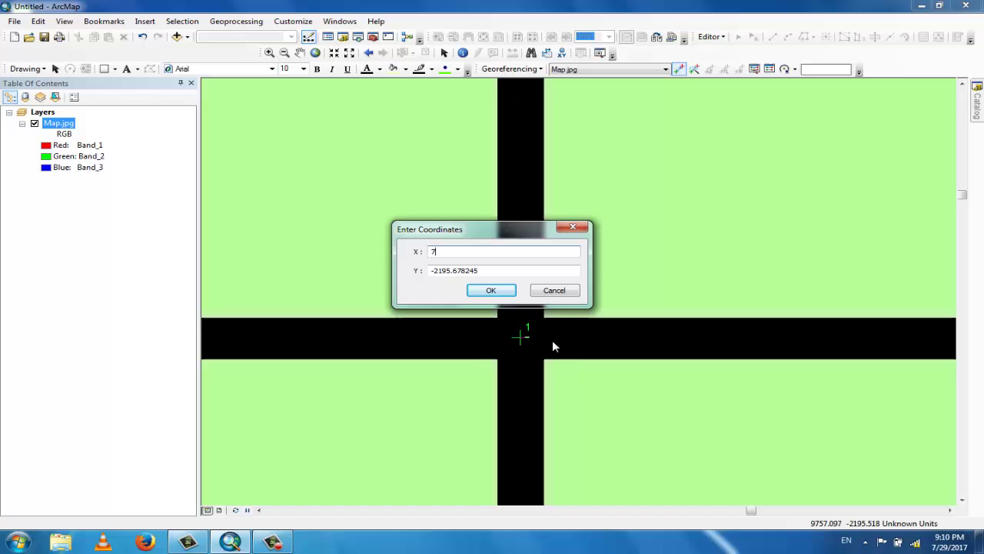
key(BackSpace)
text(4)
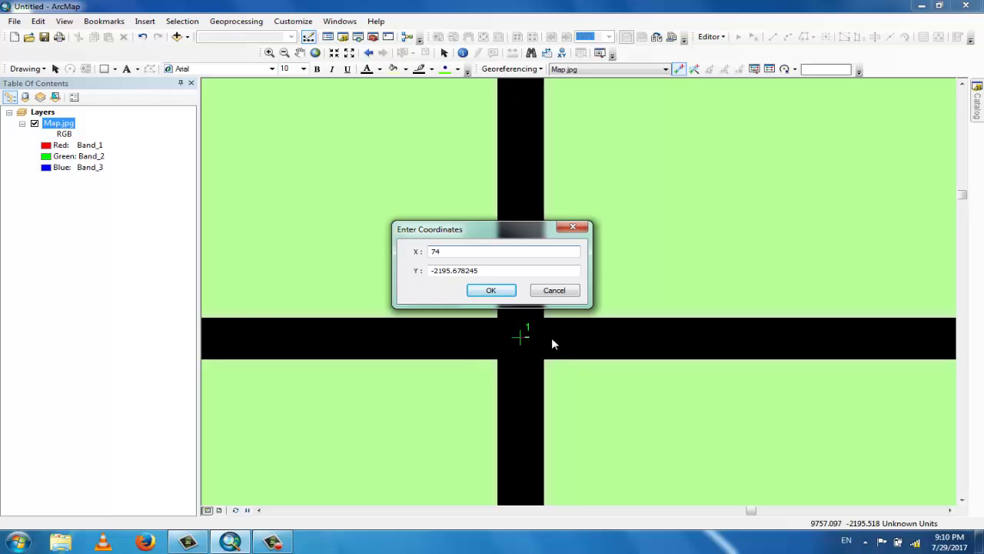
drag(491, 270, 407, 279)
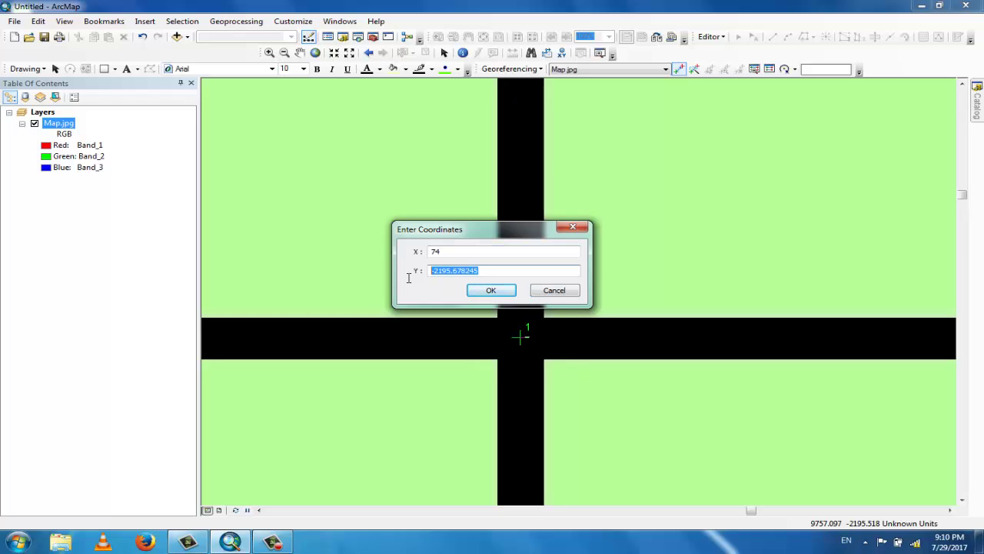
text(36)
click(500, 294)
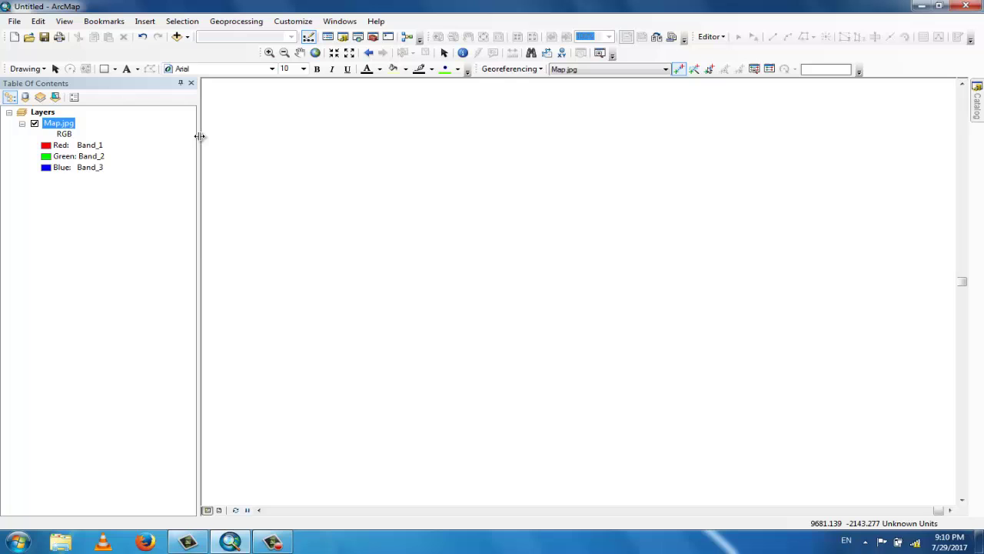
Zoom to the full Map.jpg layer, then zoom toward the 72° E, 33° N grid crossing
right_click(55, 127)
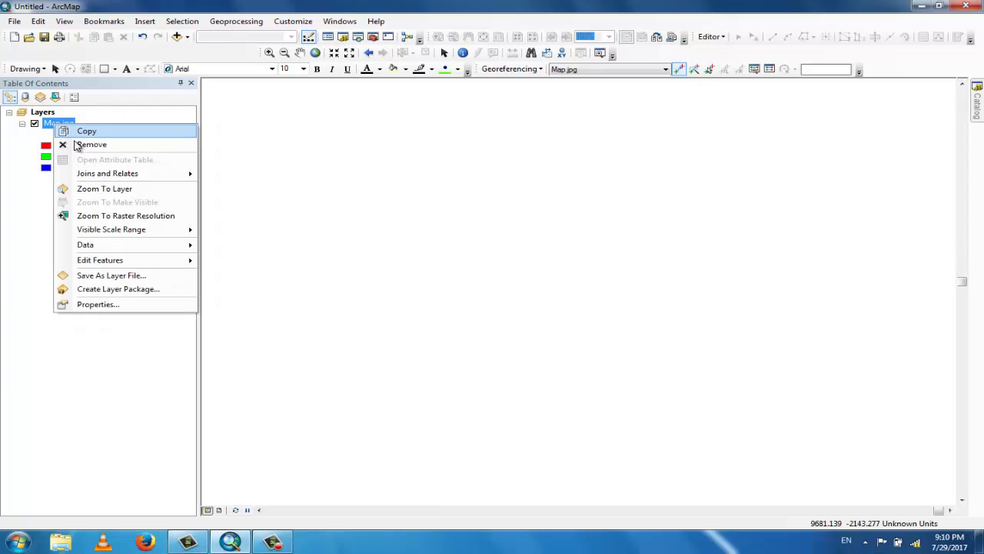
click(95, 190)
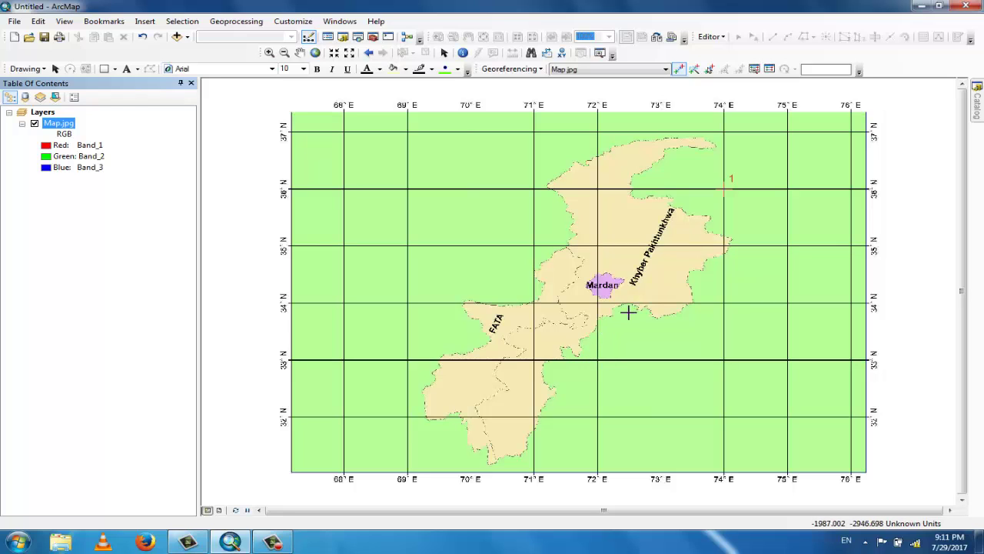
click(269, 53)
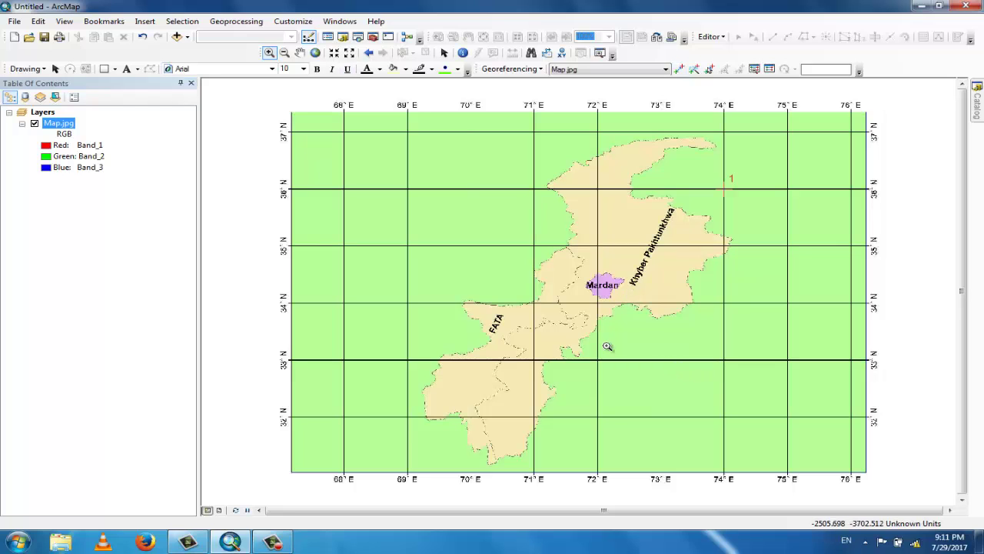
drag(613, 348, 584, 369)
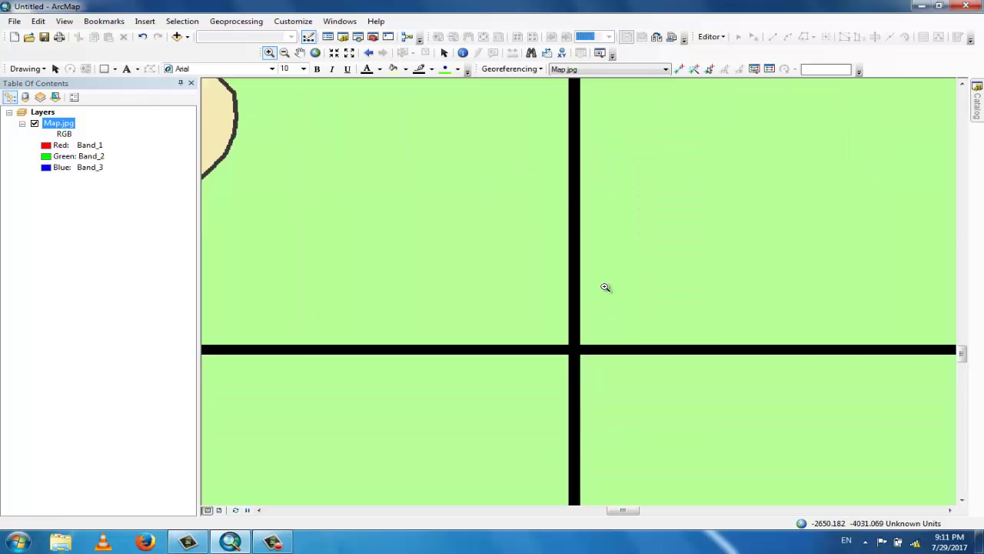
Place control point 2 on the 72° E, 33° N grid crossing with target X 72, Y 33
drag(619, 313, 518, 392)
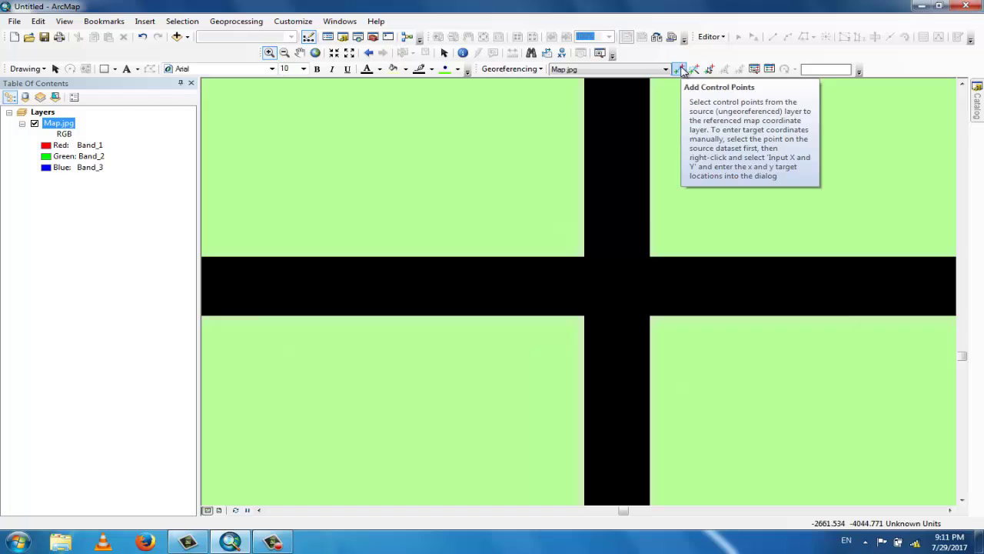
click(679, 68)
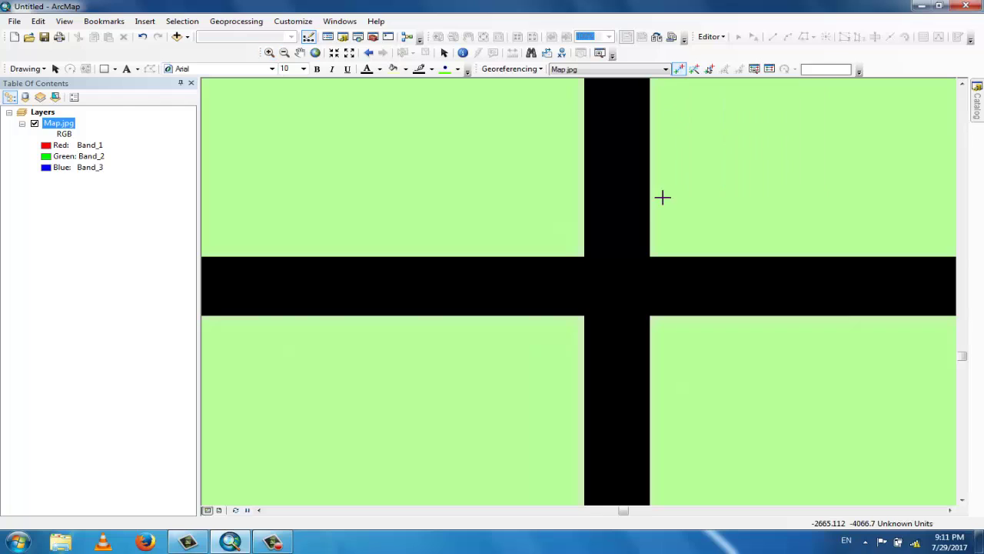
click(616, 283)
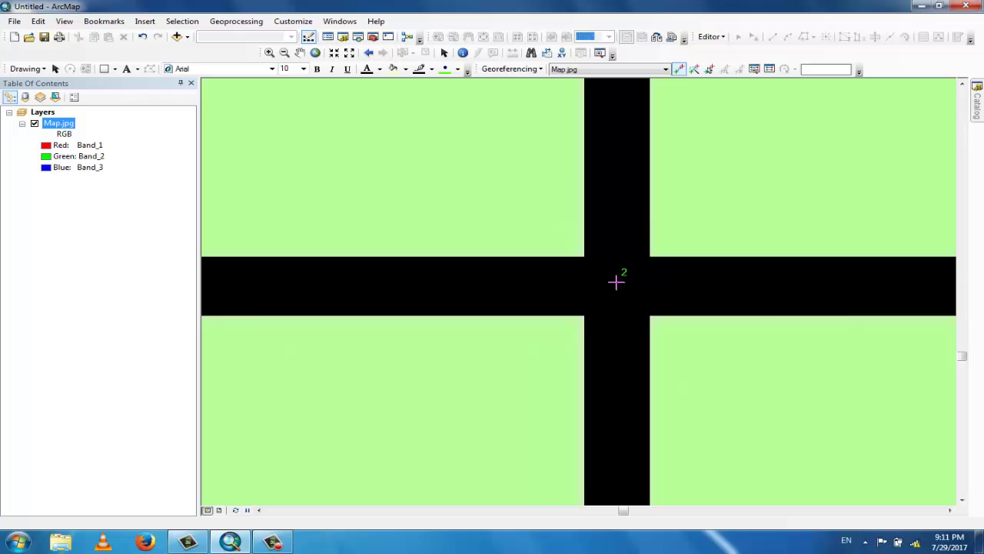
right_click(616, 282)
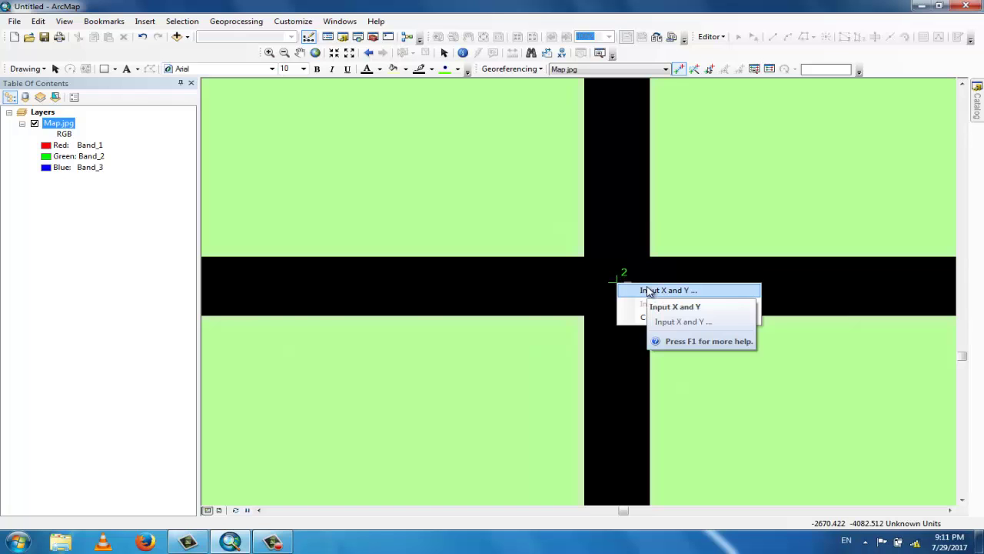
click(648, 291)
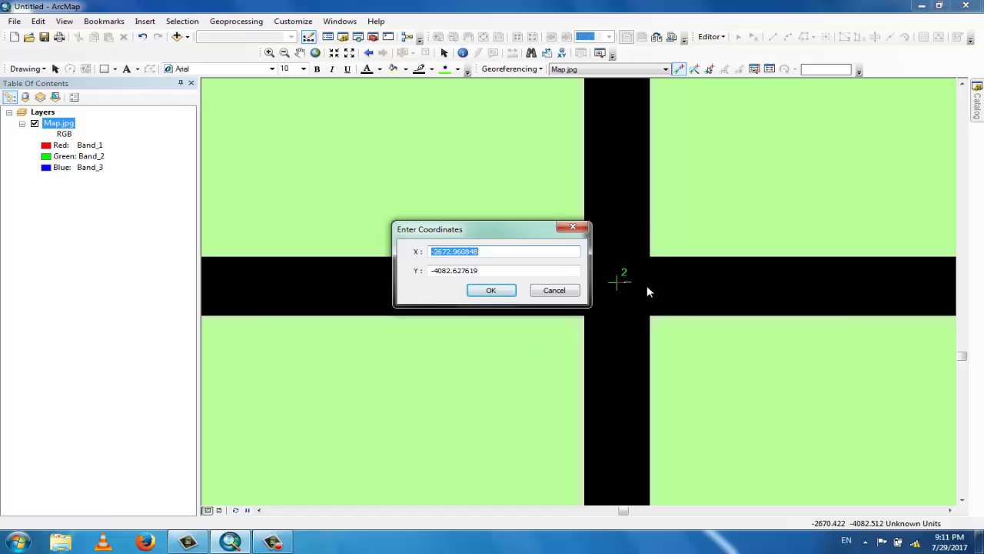
text(72)
key(Tab)
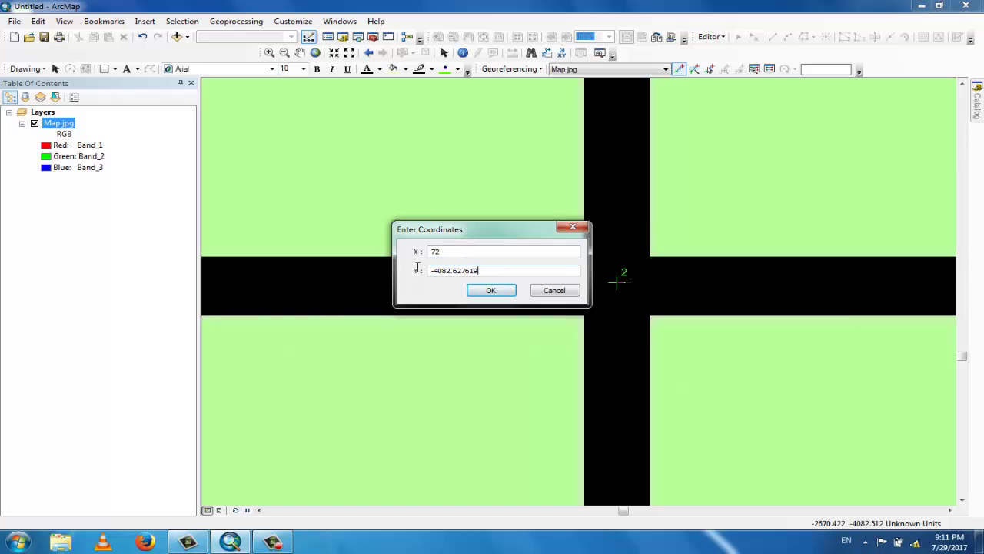
text(33)
click(490, 292)
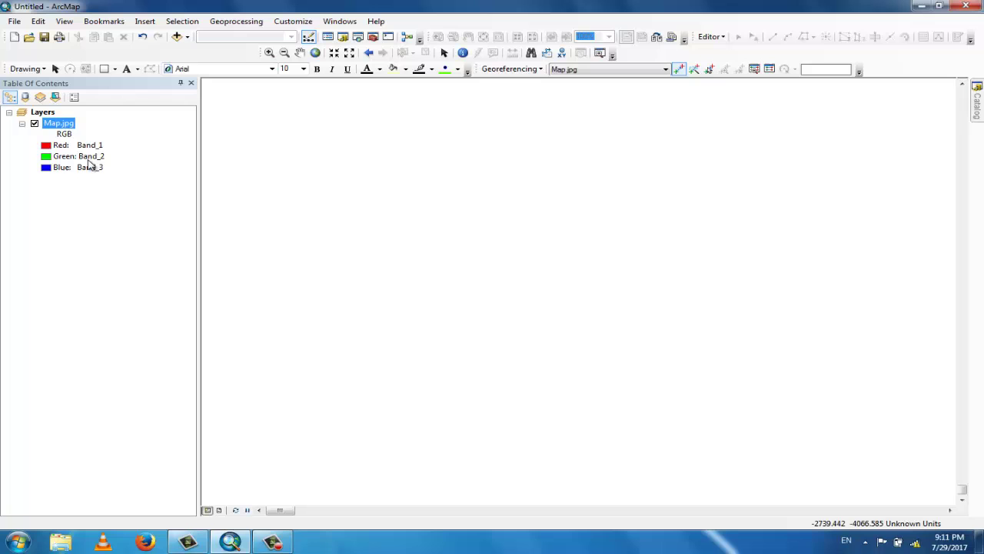
Zoom to the whole Map.jpg layer, then close in on the 71° E, 35° N grid intersection
right_click(67, 124)
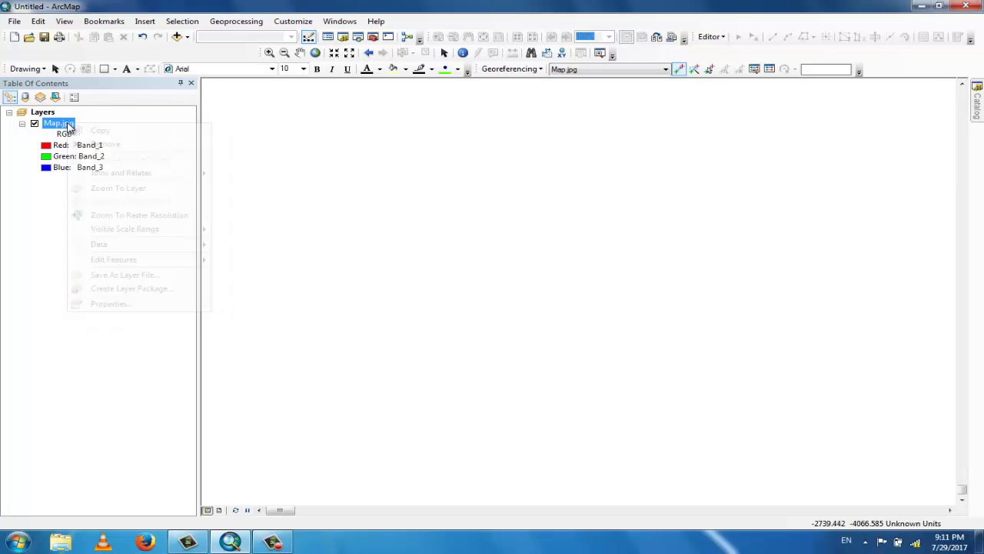
click(117, 189)
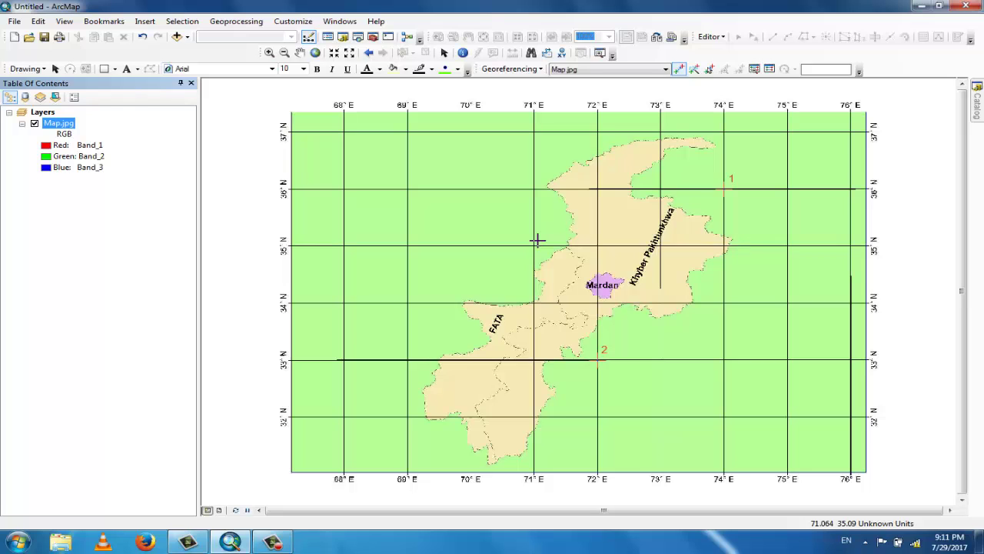
click(270, 53)
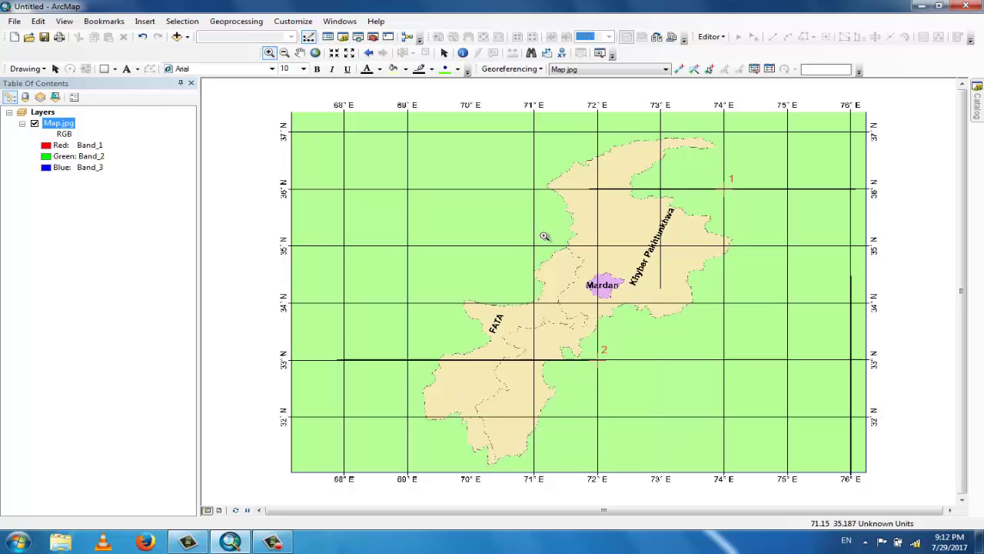
drag(543, 236, 525, 255)
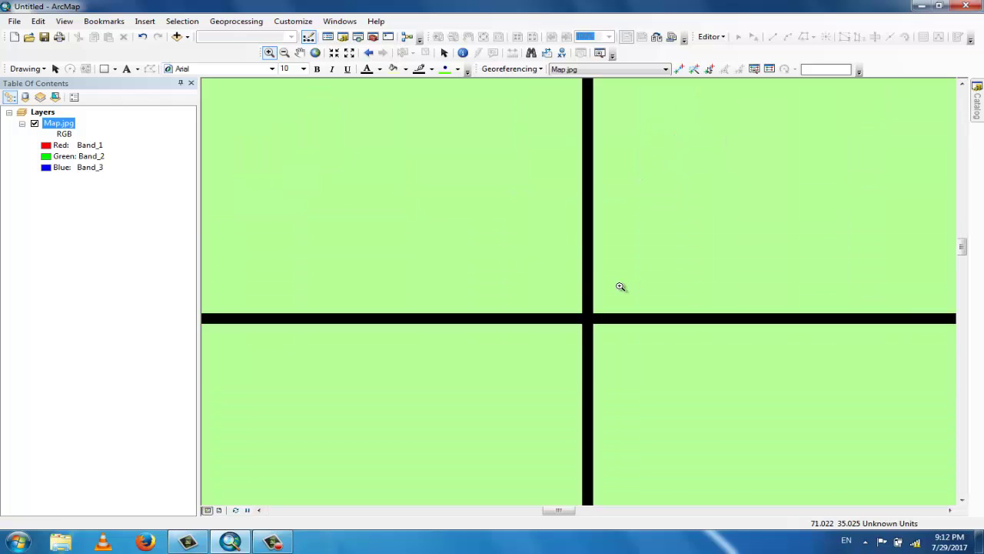
Place control point 3 at the 71° E, 35° N crossing centre with target X 71, Y 35
drag(622, 287, 554, 348)
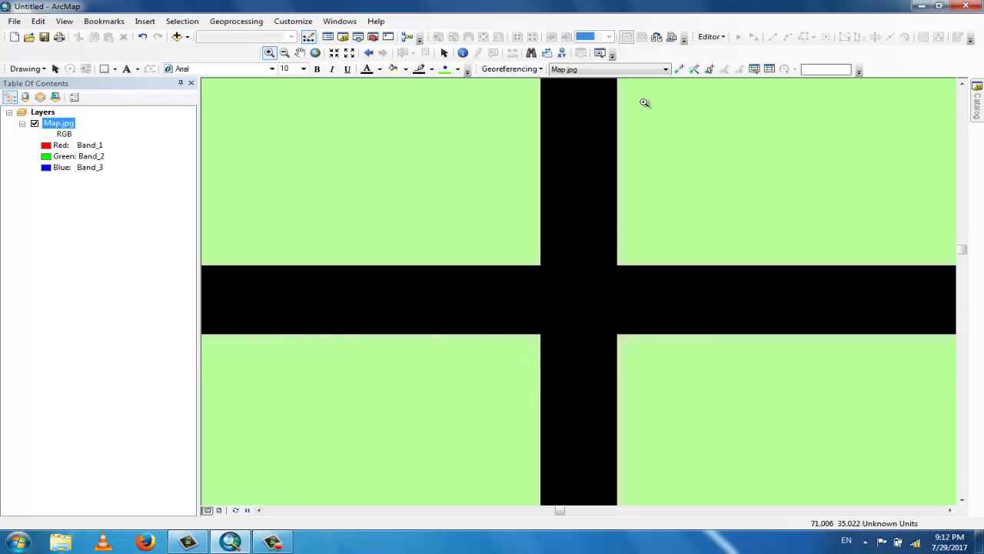
click(678, 69)
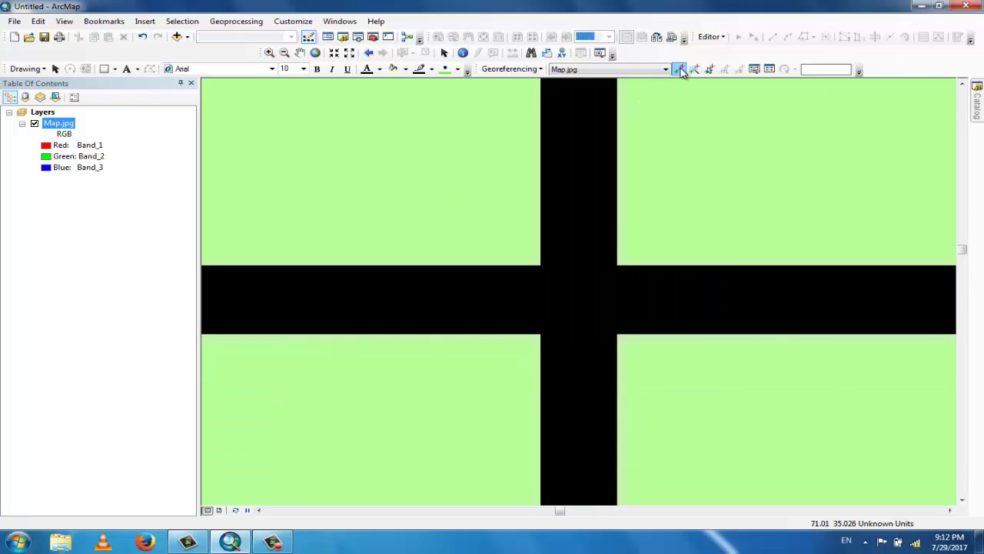
click(577, 296)
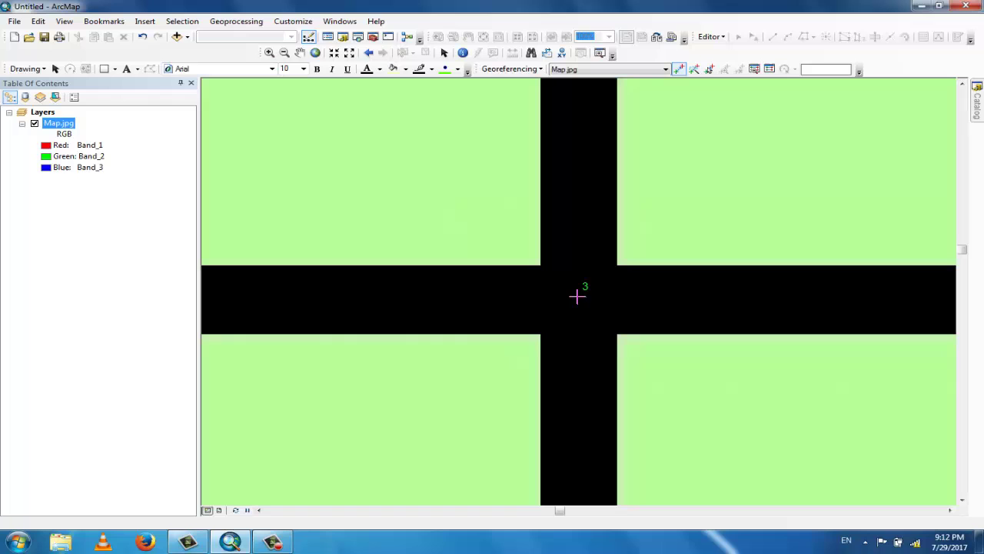
right_click(578, 296)
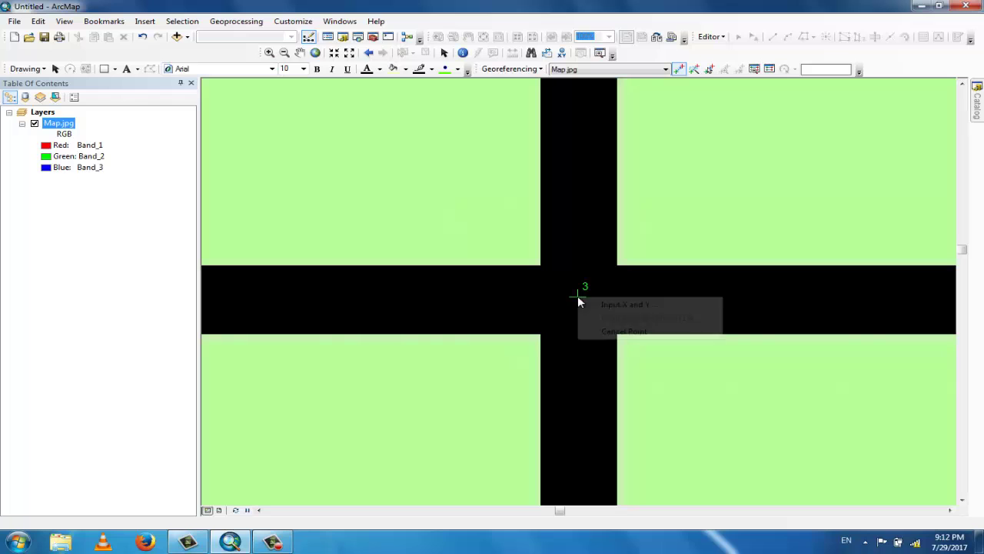
click(617, 303)
text(71)
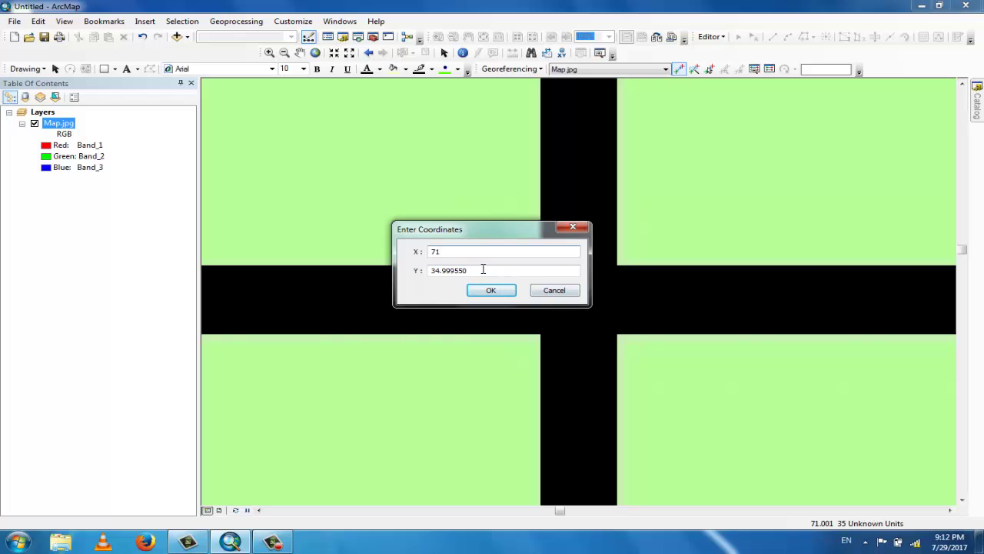
drag(482, 268, 407, 271)
text(35)
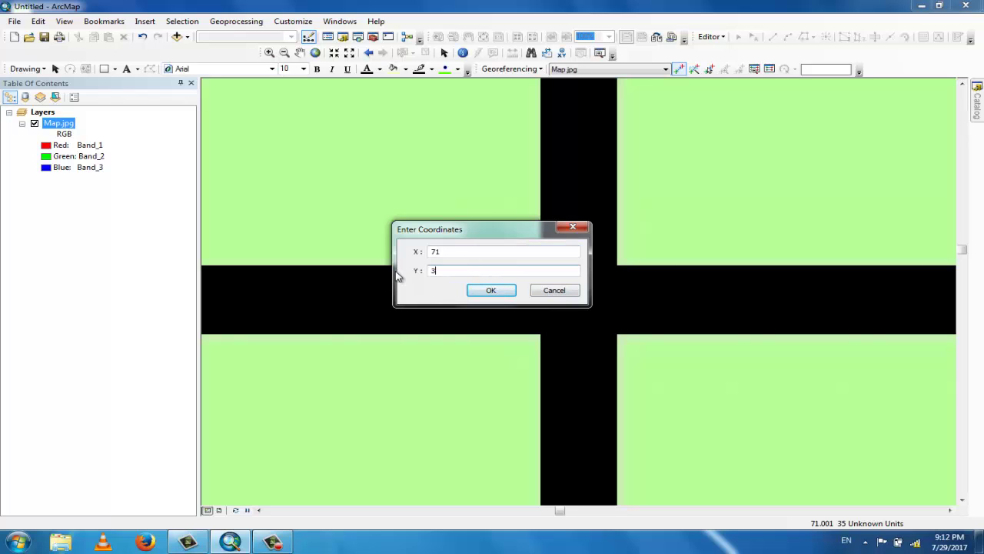
click(493, 291)
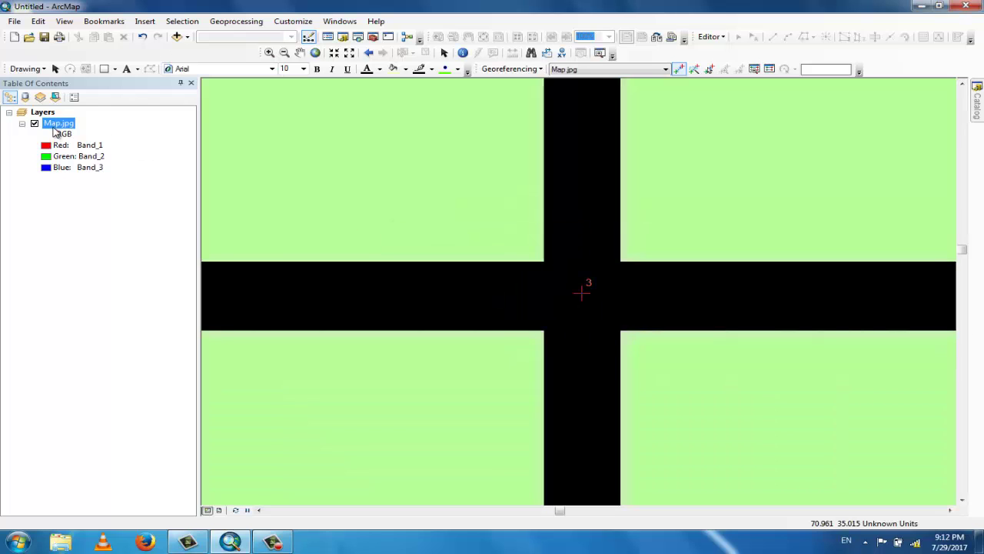
Zoom to the Map.jpg layer to show all three control points on the grid
right_click(53, 126)
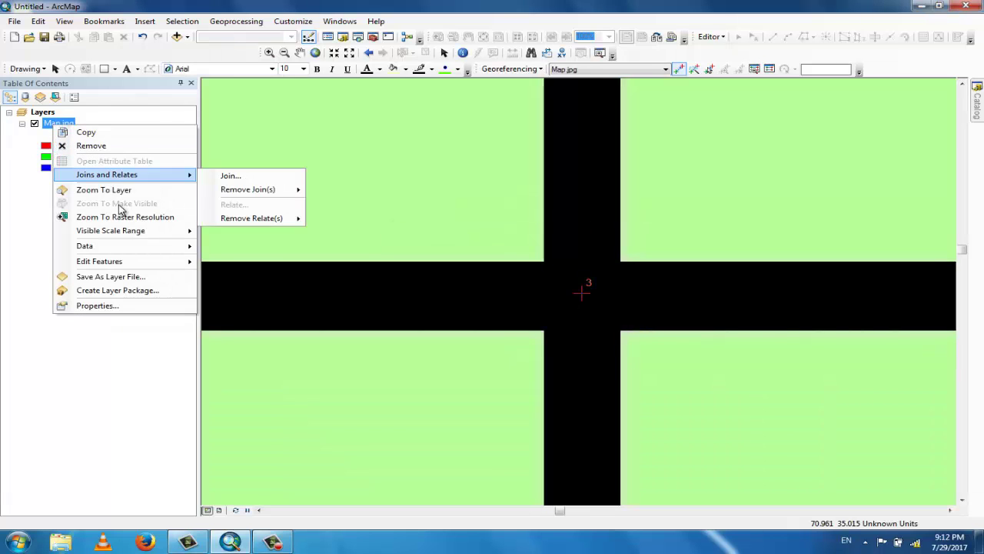
click(111, 190)
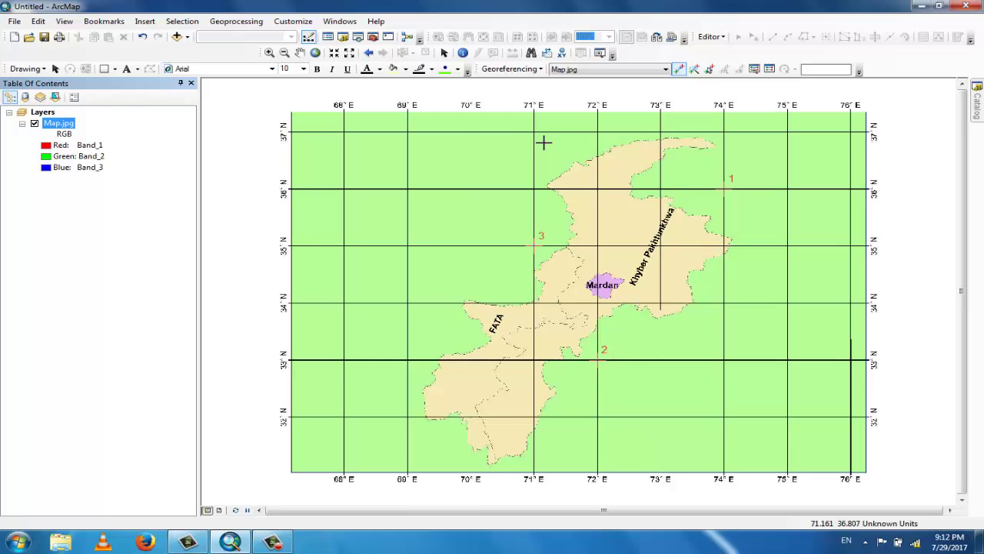
Set the data frame coordinate system to GCS_WGS_1984 from Favorites and apply it
click(64, 21)
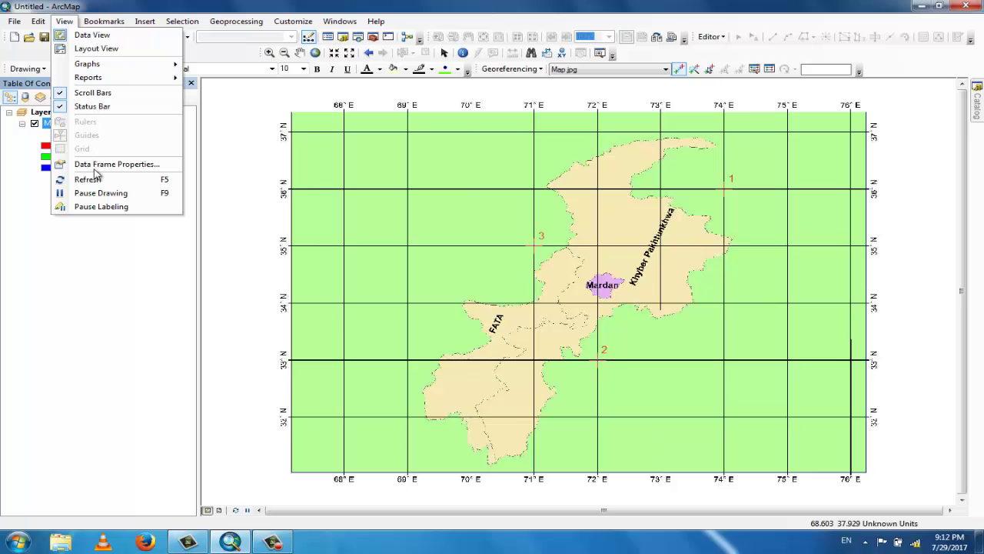
click(96, 164)
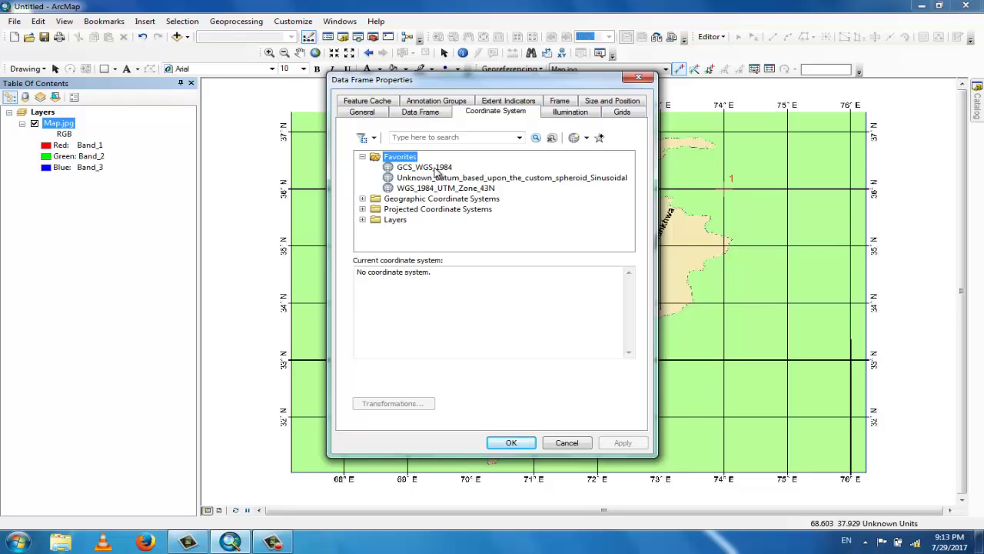
click(436, 173)
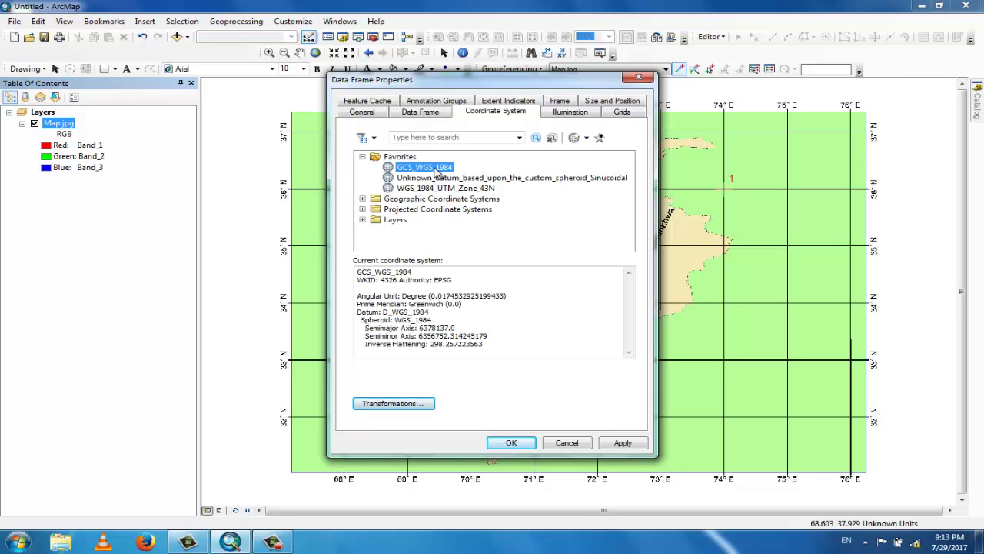
click(623, 443)
click(512, 443)
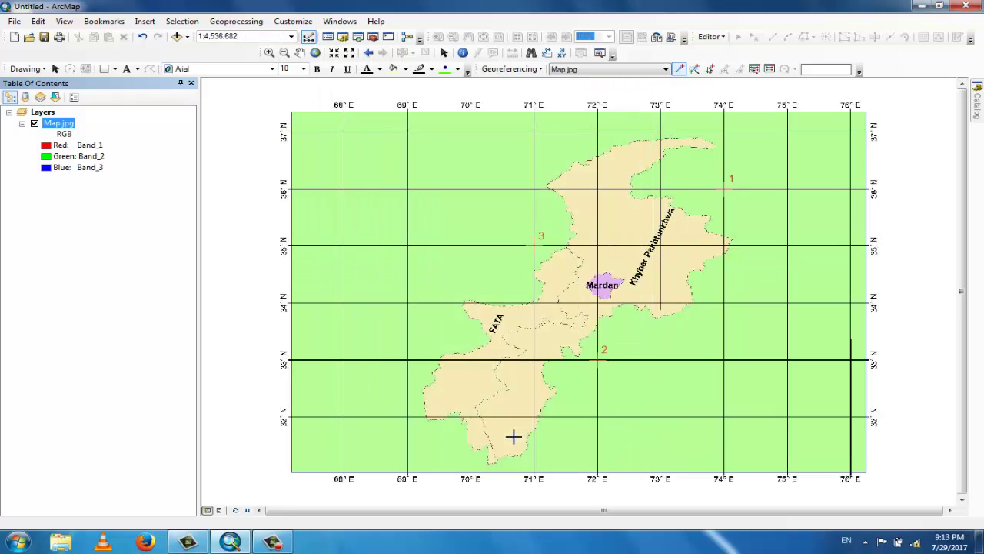